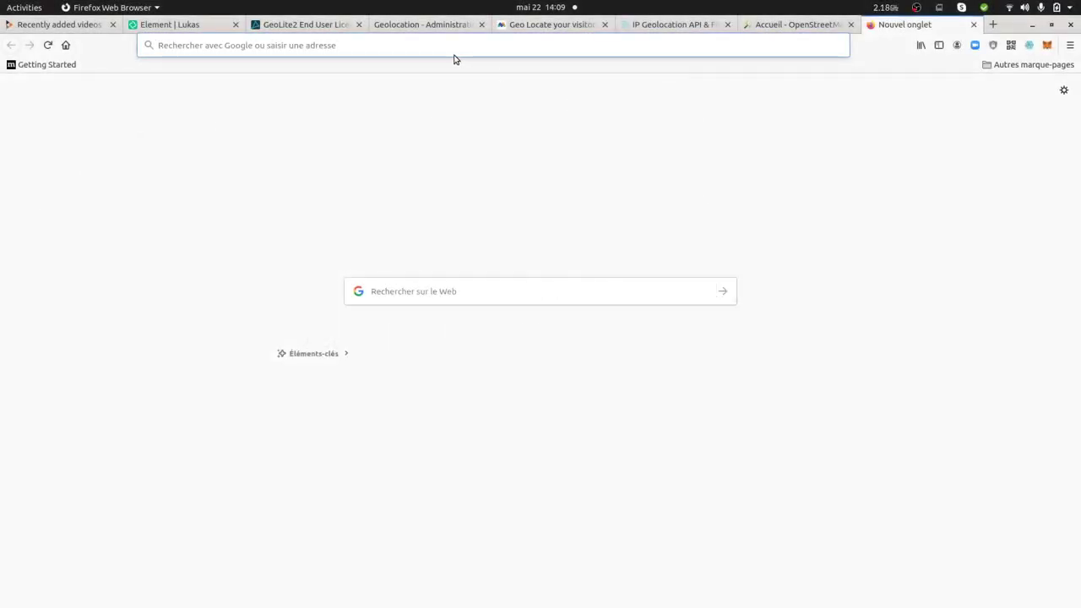
Step: Switch to the Matomo Geolocation admin tab and view its location provider options from the top
{"action": "left_click", "coordinate": [456, 25]}
{"action": "scroll", "coordinate": [448, 179], "scroll_direction": "up", "scroll_amount": 2}
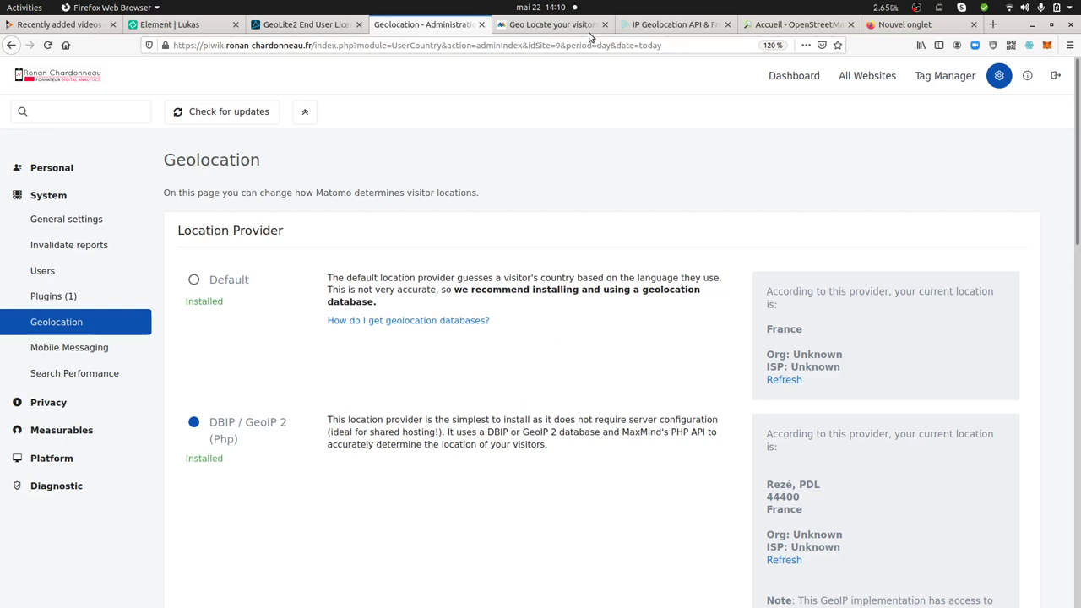
Step: Glance at the GeoLite2 licence, then settle on the db-ip.com geolocation homepage
{"action": "left_click", "coordinate": [673, 25]}
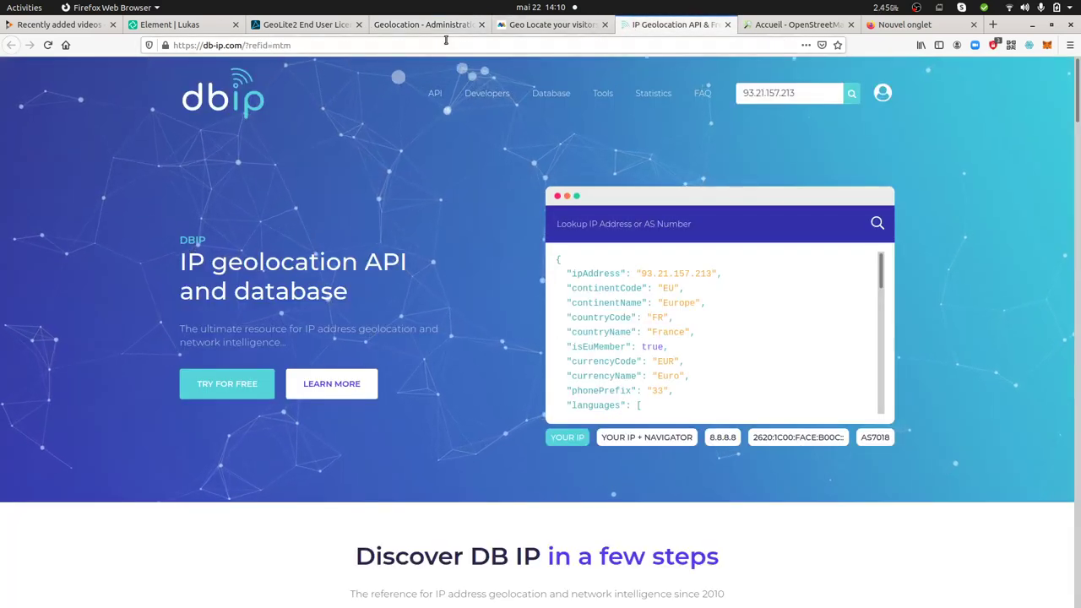
{"action": "left_click", "coordinate": [313, 26]}
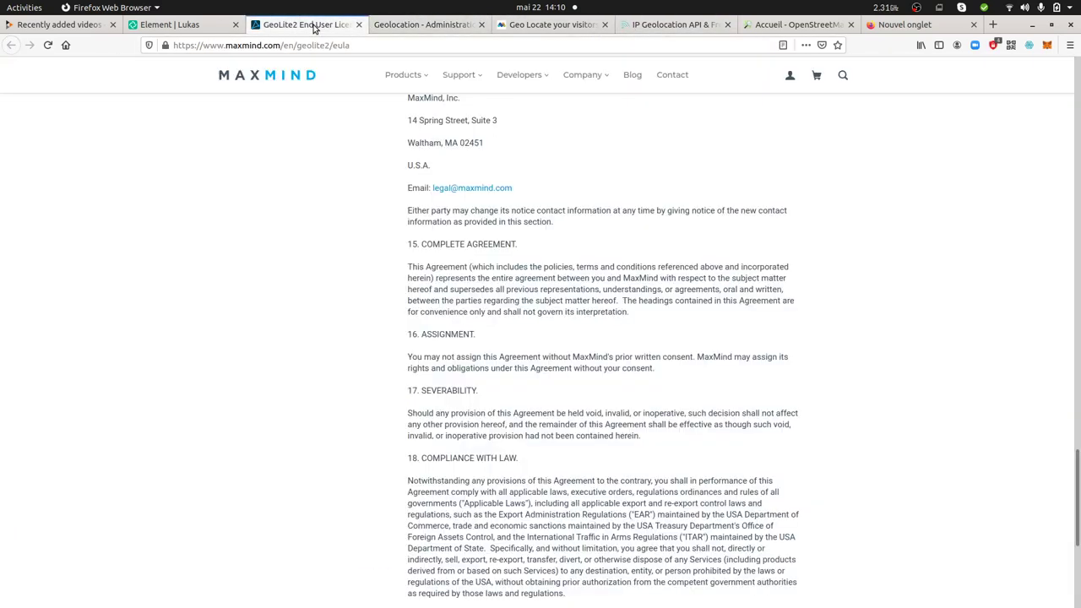
{"action": "left_click", "coordinate": [688, 25]}
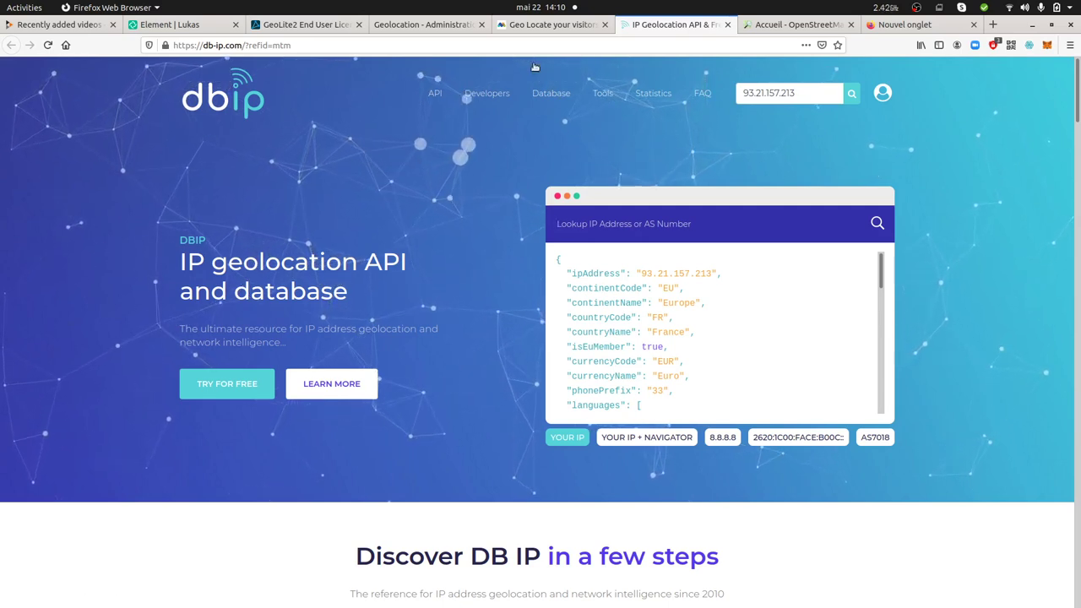
Step: View the OpenStreetMap France homepage map, then return to Matomo's Geolocation settings
{"action": "left_click", "coordinate": [798, 25]}
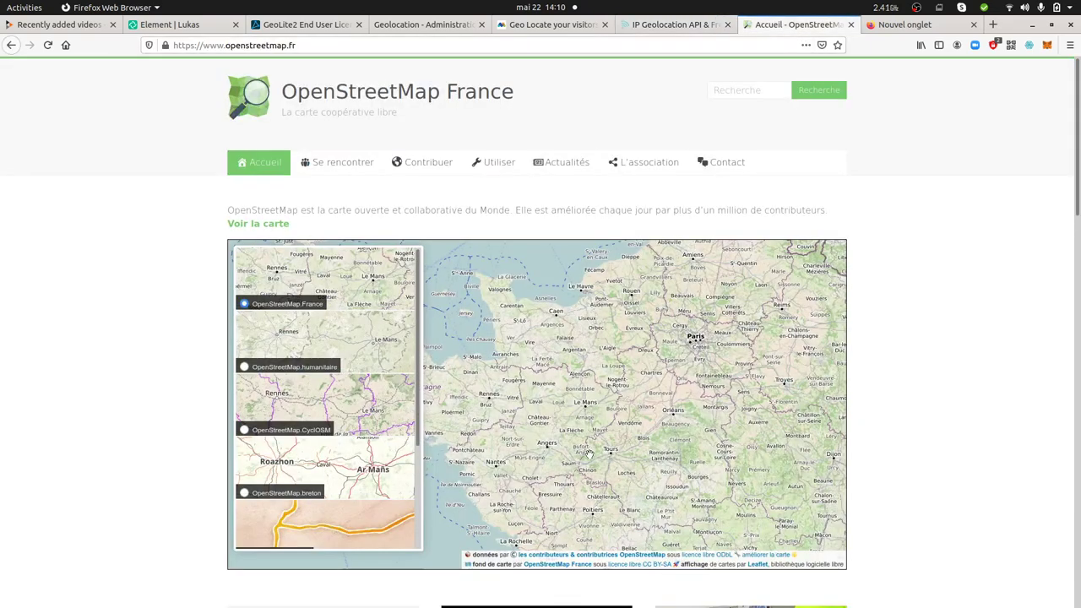
{"action": "left_click", "coordinate": [683, 31]}
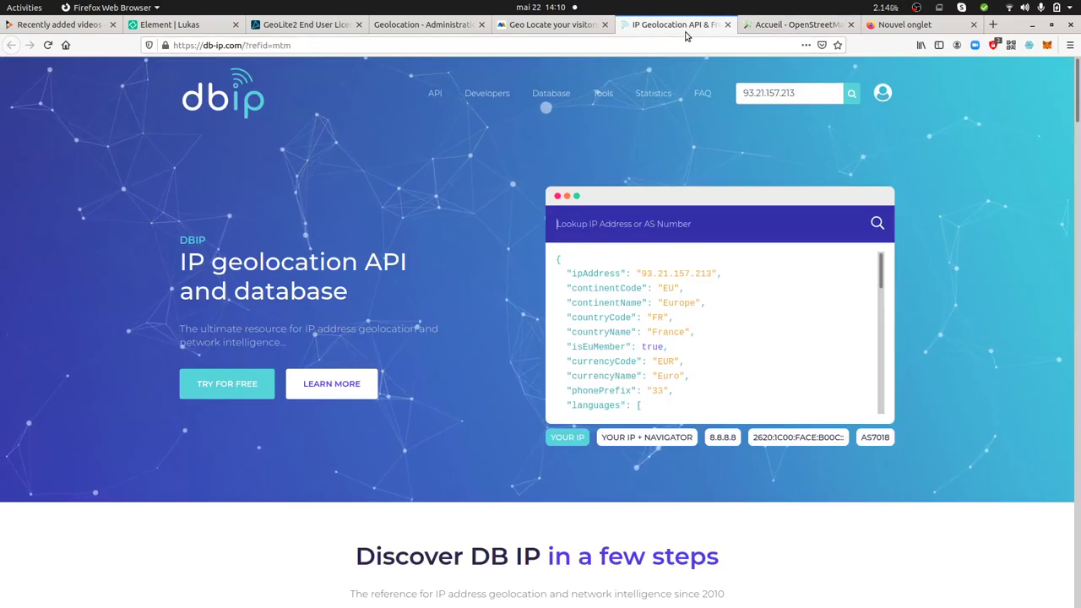
{"action": "left_click", "coordinate": [750, 27]}
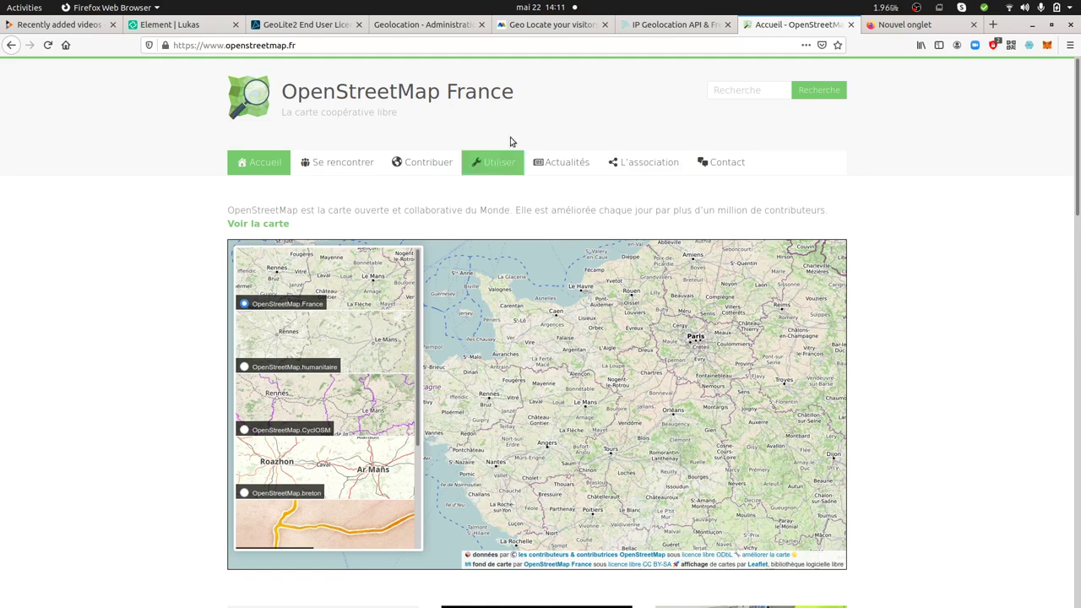
{"action": "left_click", "coordinate": [427, 27]}
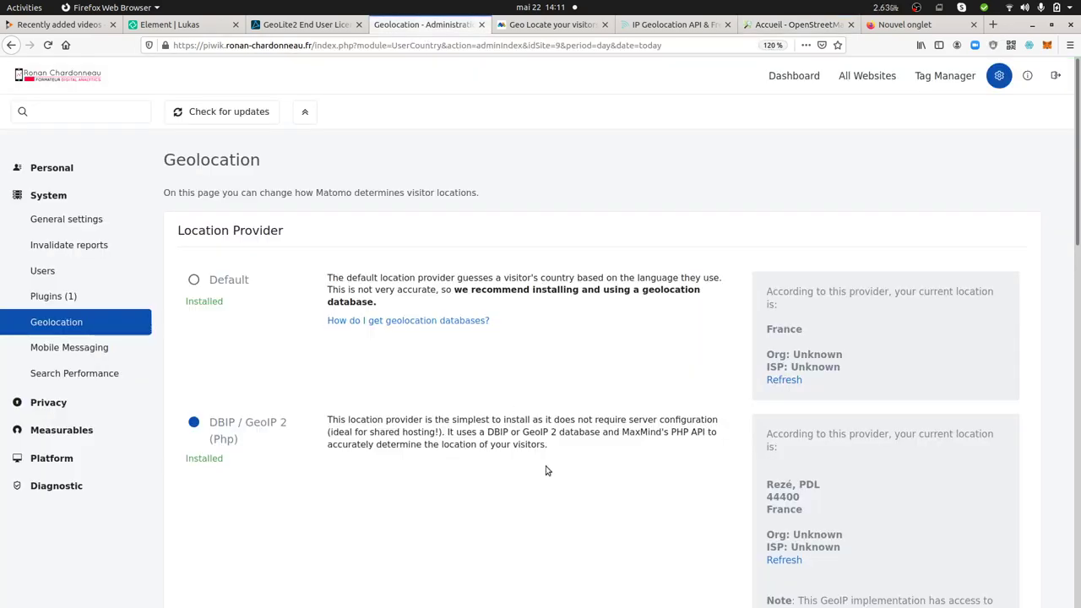
Step: Select the word 'MaxMind' in the DBIP / GeoIP 2 provider description
{"action": "left_click_drag", "start_coordinate": [623, 433], "coordinate": [660, 430]}
Step: Scroll through the GeoLite2 EULA sections and back up to its December 7, 2020 title
{"action": "left_click", "coordinate": [329, 27]}
{"action": "scroll", "coordinate": [473, 380], "scroll_direction": "up", "scroll_amount": 12}
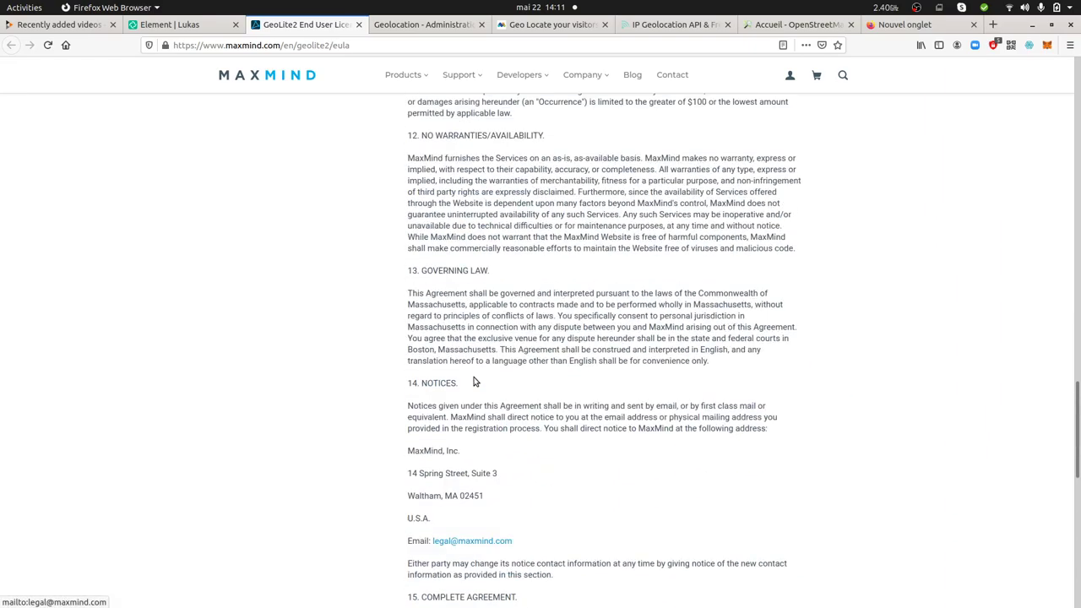
{"action": "scroll", "coordinate": [477, 381], "scroll_direction": "up", "scroll_amount": 12}
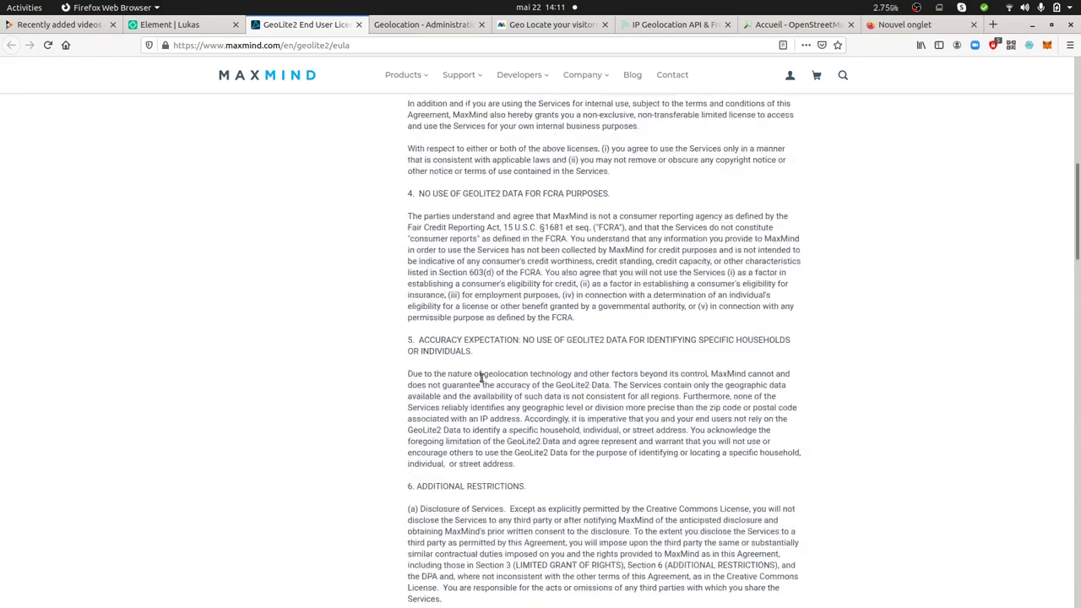
{"action": "scroll", "coordinate": [482, 382], "scroll_direction": "up", "scroll_amount": 2}
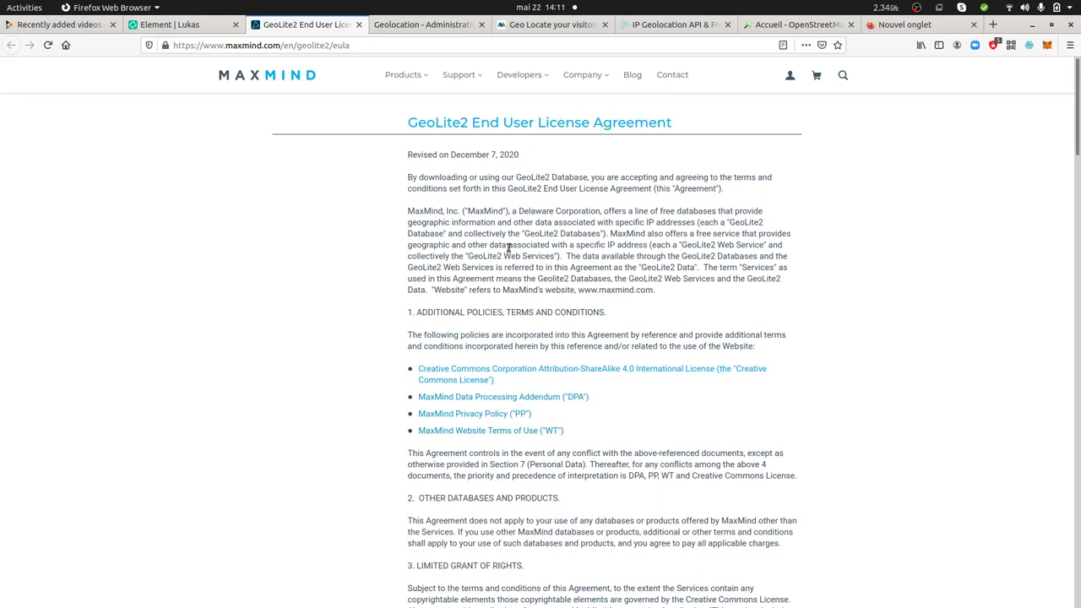
{"action": "scroll", "coordinate": [627, 443], "scroll_direction": "down", "scroll_amount": 4}
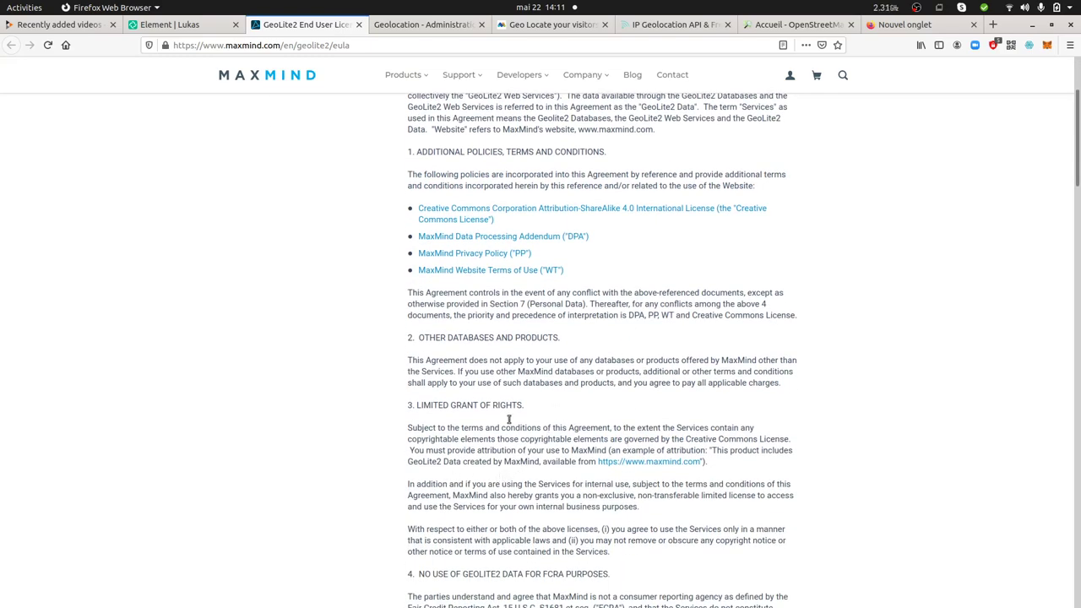
{"action": "scroll", "coordinate": [505, 441], "scroll_direction": "up", "scroll_amount": 2}
{"action": "scroll", "coordinate": [505, 445], "scroll_direction": "up", "scroll_amount": 2}
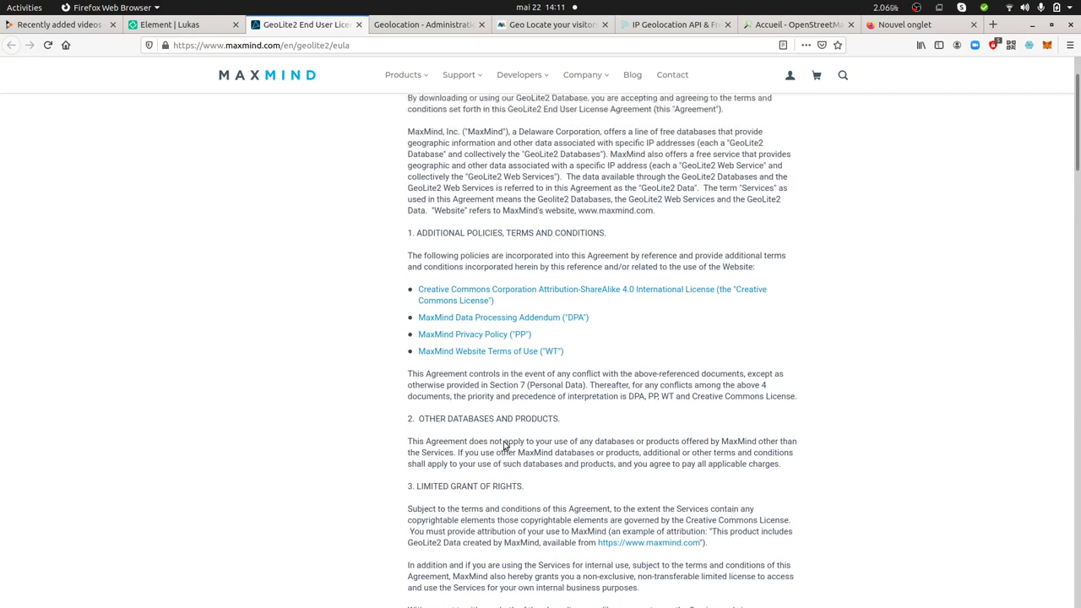
{"action": "scroll", "coordinate": [593, 436], "scroll_direction": "up", "scroll_amount": 1}
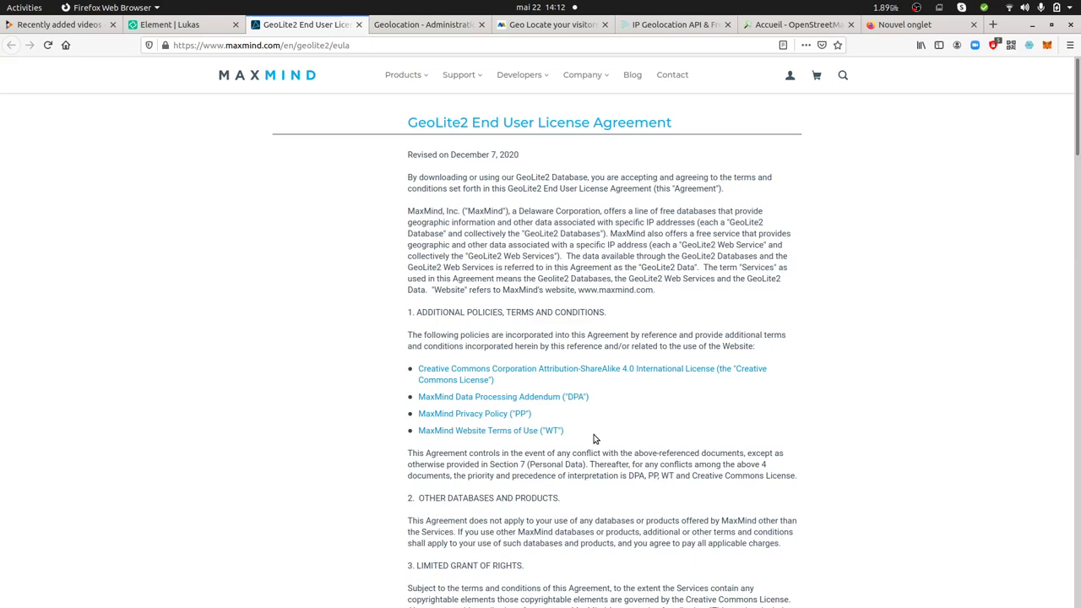
{"action": "scroll", "coordinate": [526, 496], "scroll_direction": "down", "scroll_amount": 2}
{"action": "scroll", "coordinate": [528, 494], "scroll_direction": "down", "scroll_amount": 9}
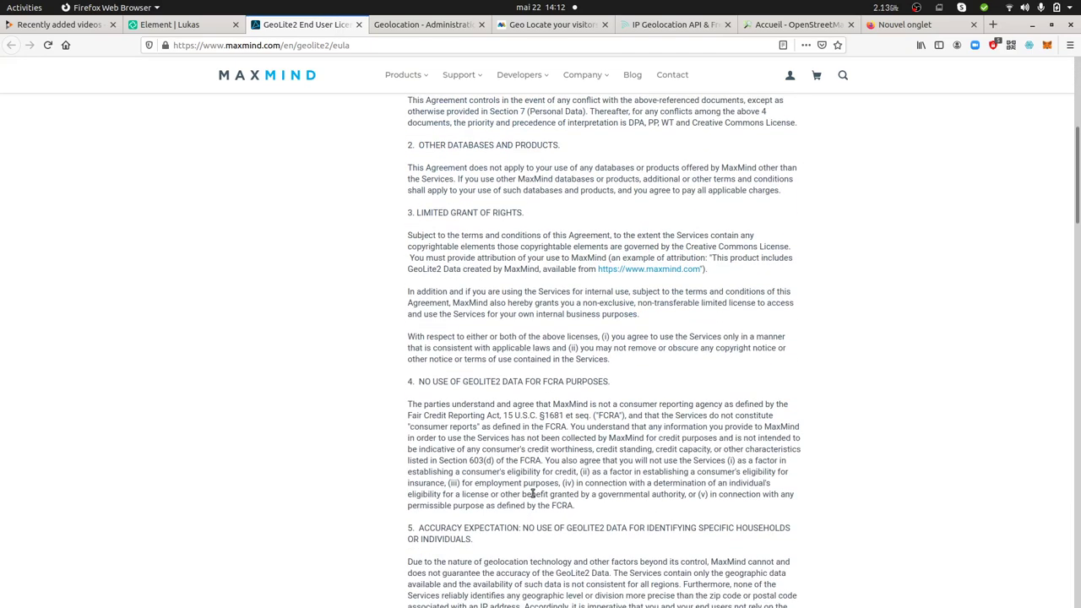
{"action": "scroll", "coordinate": [532, 494], "scroll_direction": "down", "scroll_amount": 4}
{"action": "scroll", "coordinate": [532, 494], "scroll_direction": "down", "scroll_amount": 2}
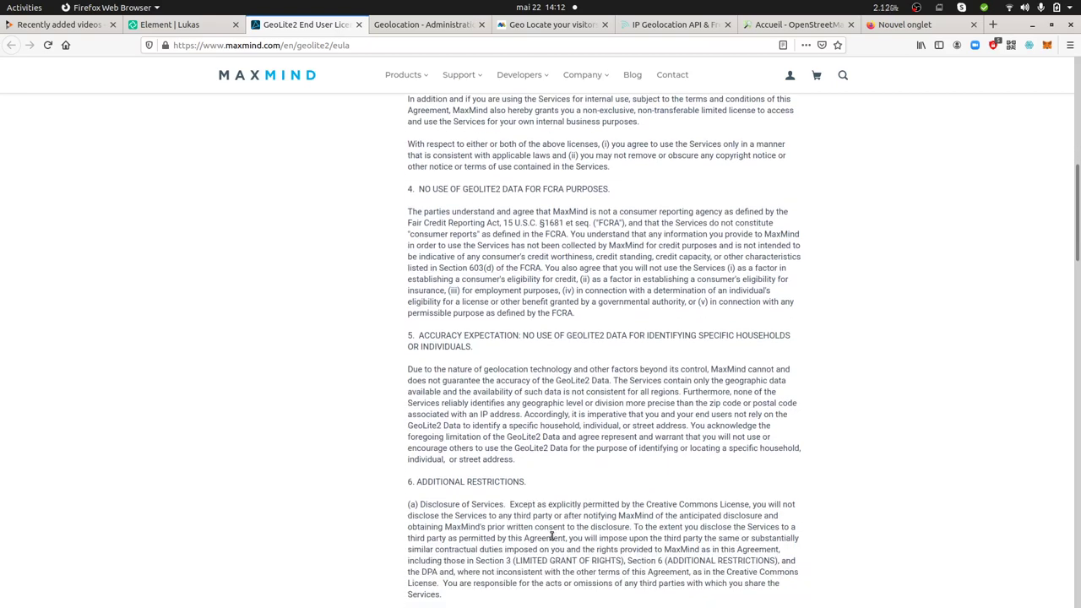
{"action": "scroll", "coordinate": [553, 537], "scroll_direction": "down", "scroll_amount": 6}
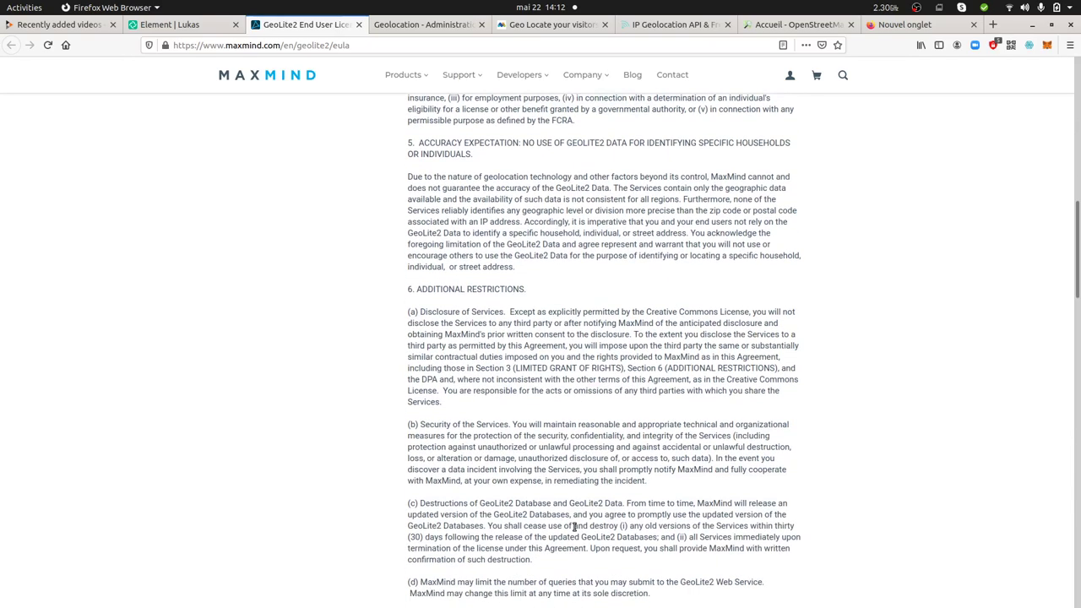
{"action": "scroll", "coordinate": [575, 526], "scroll_direction": "down", "scroll_amount": 6}
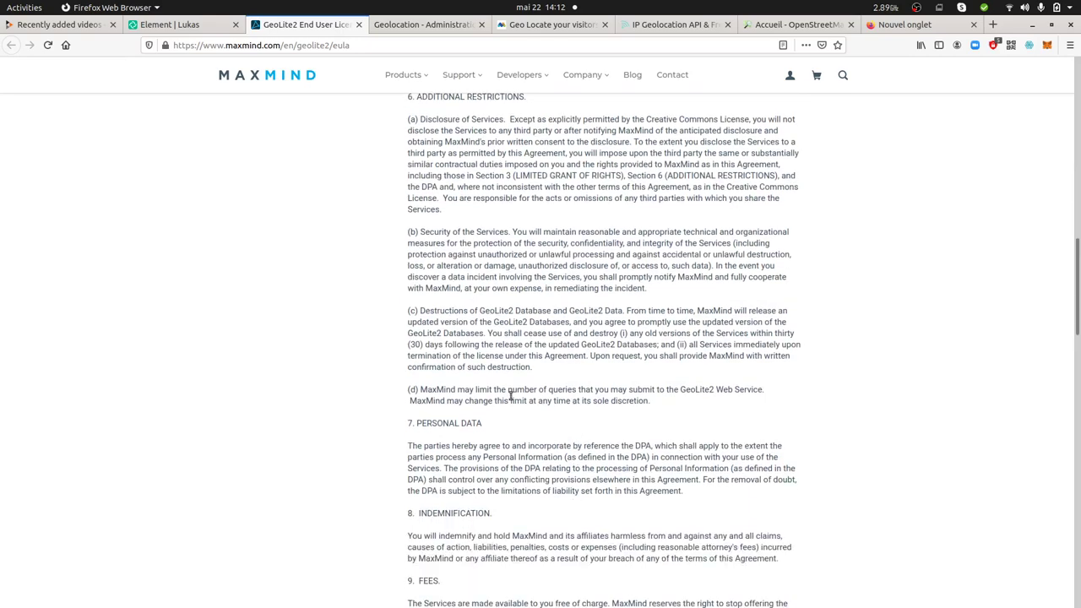
{"action": "scroll", "coordinate": [515, 498], "scroll_direction": "down", "scroll_amount": 12}
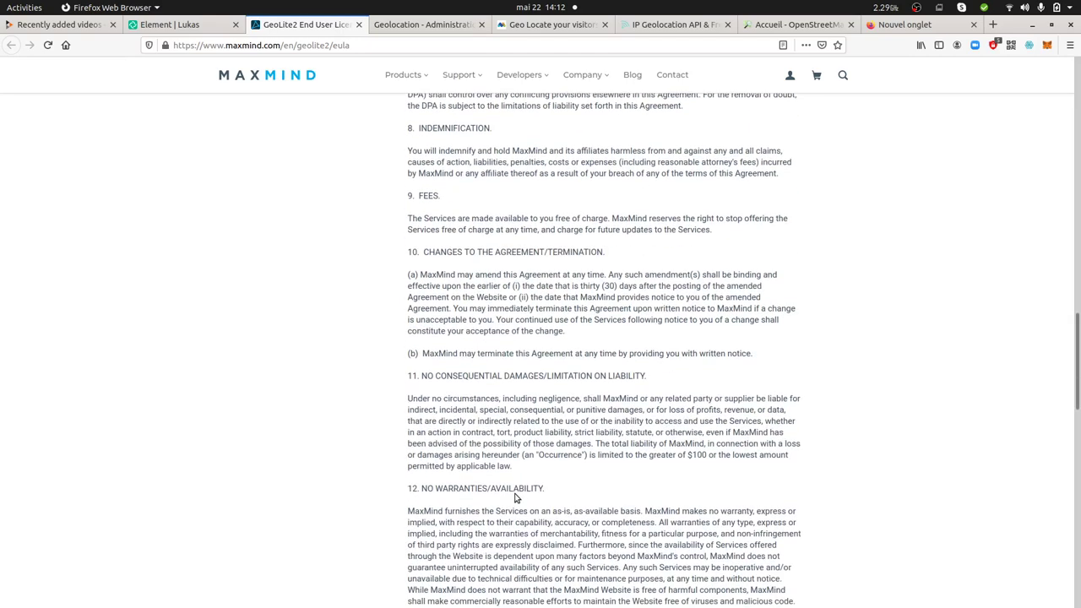
{"action": "scroll", "coordinate": [515, 498], "scroll_direction": "down", "scroll_amount": 3}
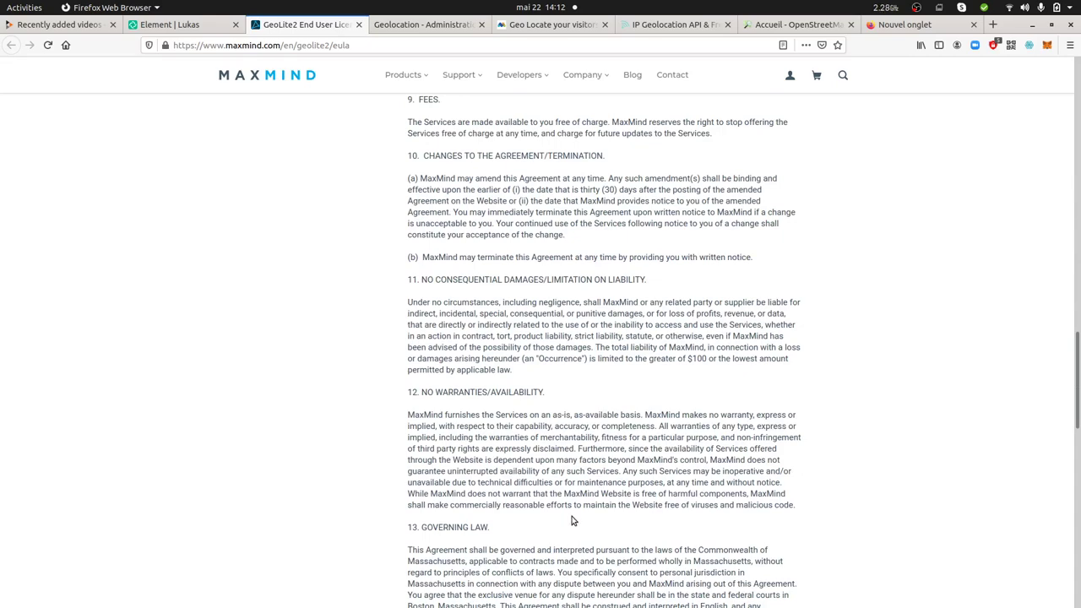
{"action": "scroll", "coordinate": [572, 521], "scroll_direction": "up", "scroll_amount": 9}
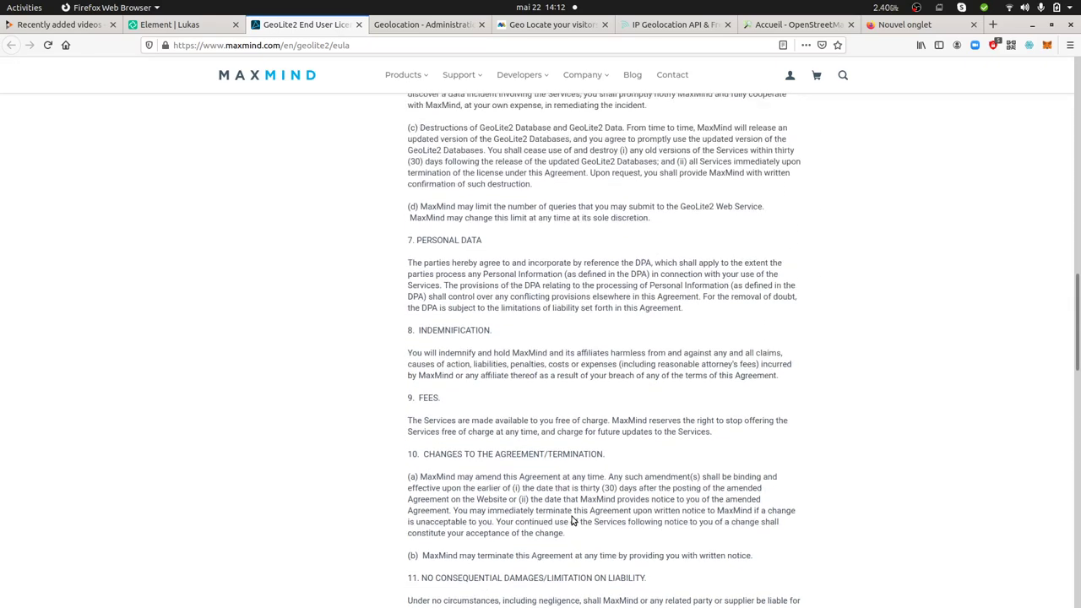
{"action": "scroll", "coordinate": [572, 521], "scroll_direction": "up", "scroll_amount": 2}
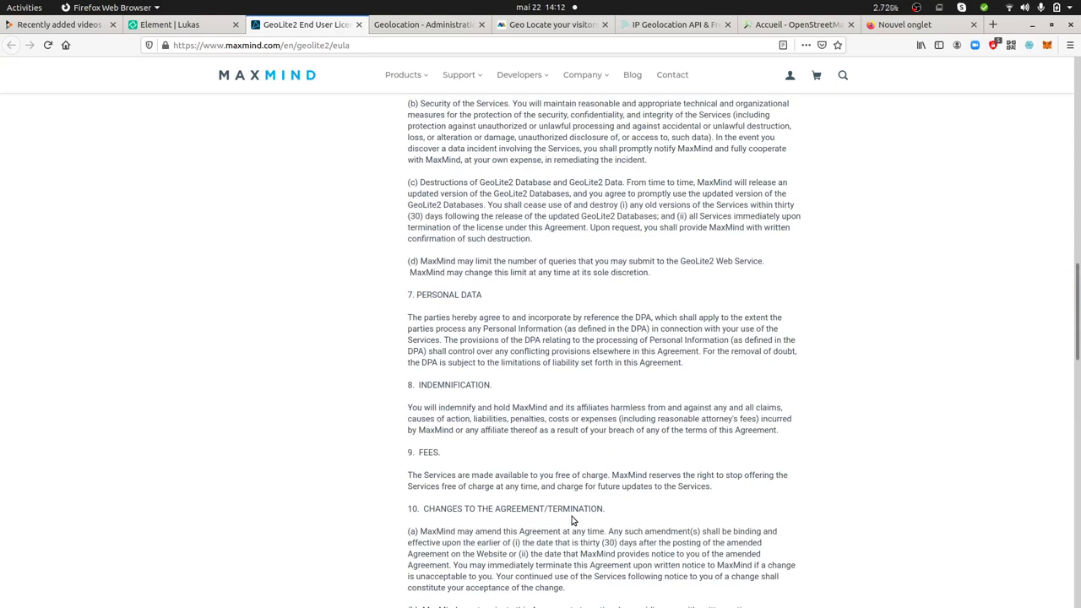
{"action": "scroll", "coordinate": [572, 521], "scroll_direction": "up", "scroll_amount": 10}
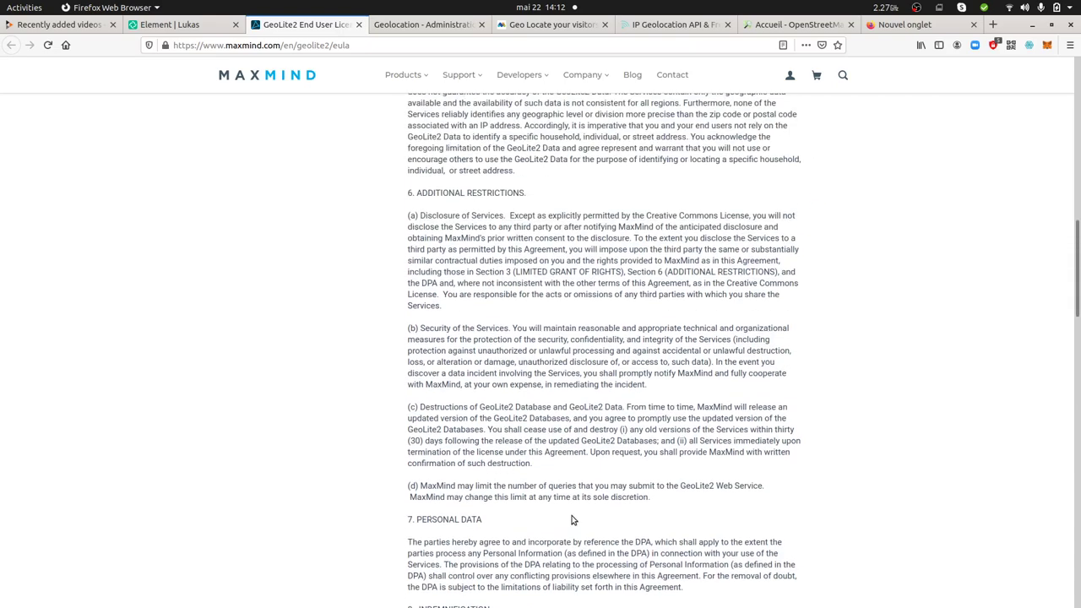
{"action": "scroll", "coordinate": [572, 521], "scroll_direction": "up", "scroll_amount": 7}
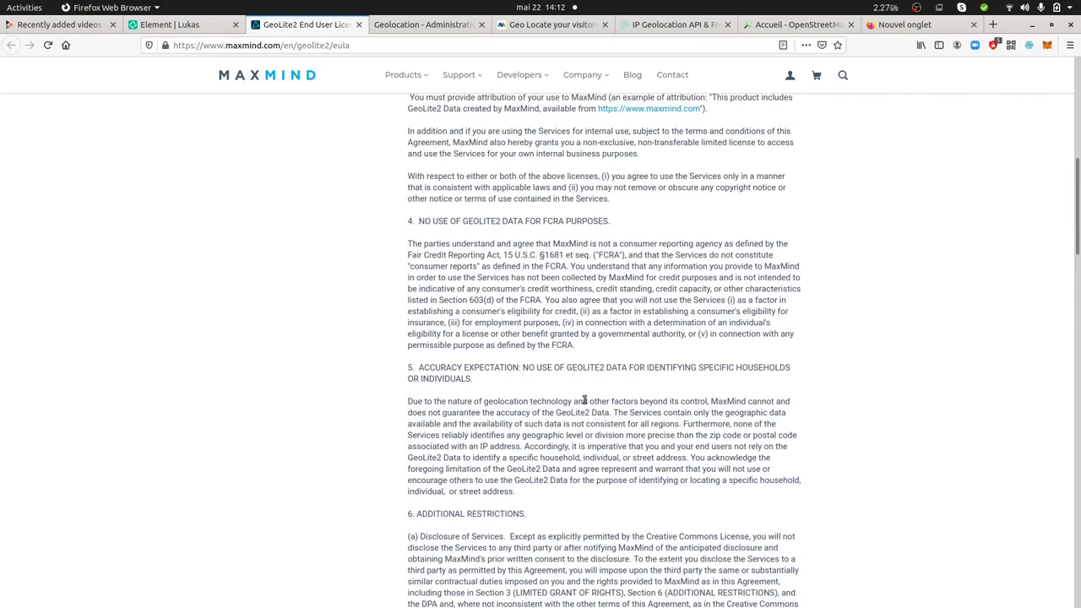
{"action": "scroll", "coordinate": [583, 400], "scroll_direction": "up", "scroll_amount": 3}
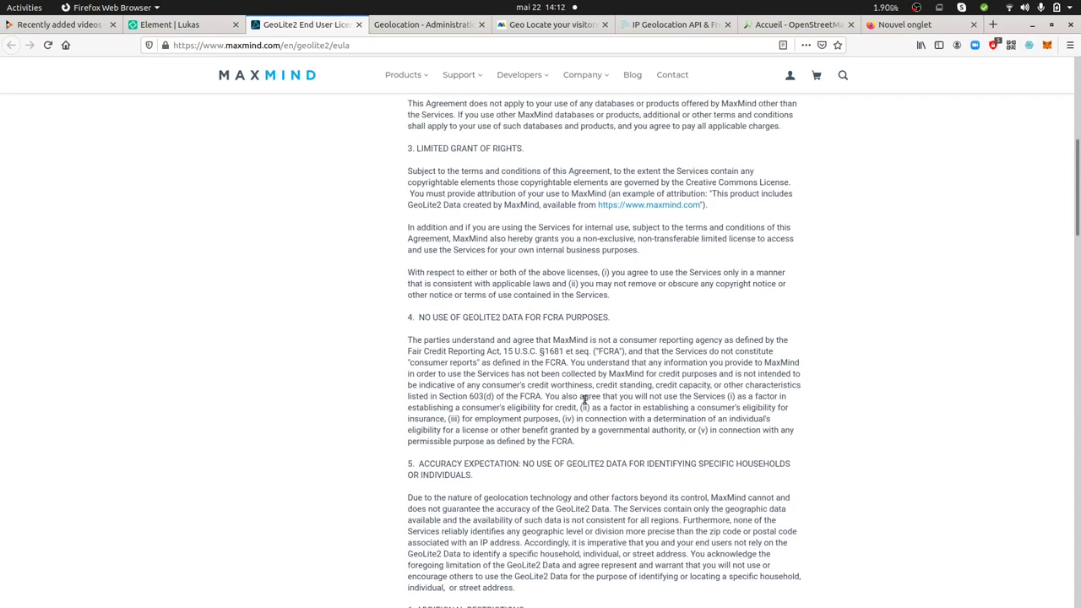
{"action": "scroll", "coordinate": [636, 224], "scroll_direction": "up", "scroll_amount": 10}
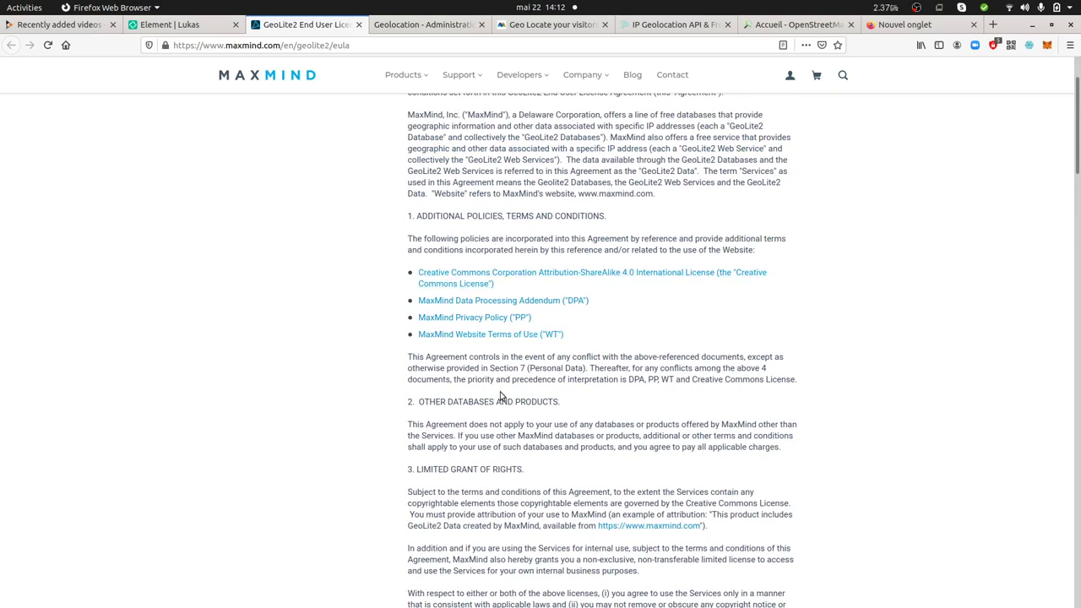
{"action": "scroll", "coordinate": [511, 397], "scroll_direction": "up", "scroll_amount": 3}
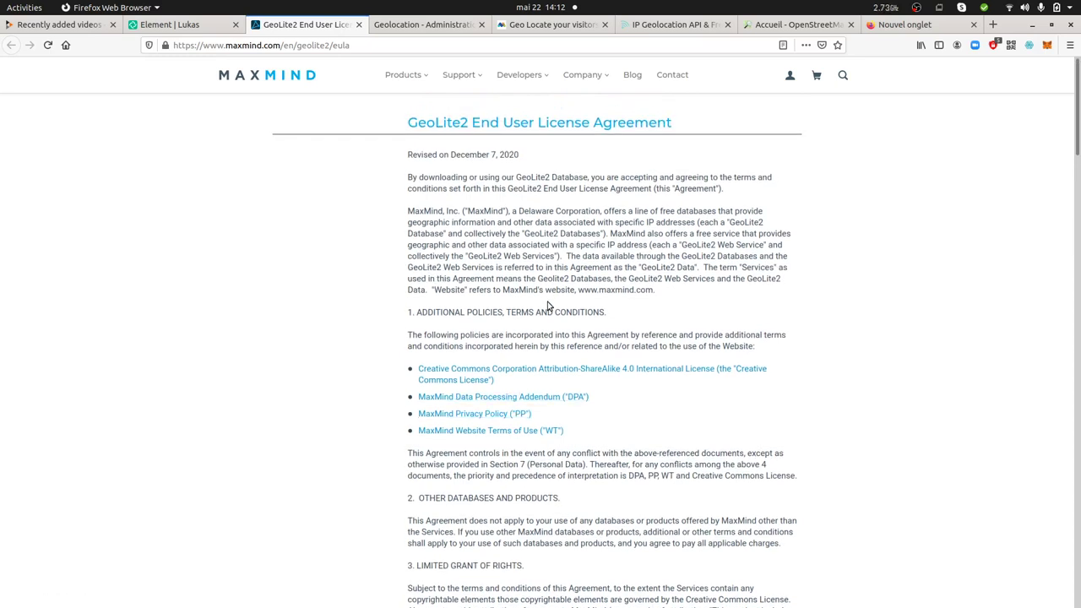
Step: Return to Matomo's Geolocation page and select 'DBIP' in the provider description
{"action": "left_click", "coordinate": [431, 25]}
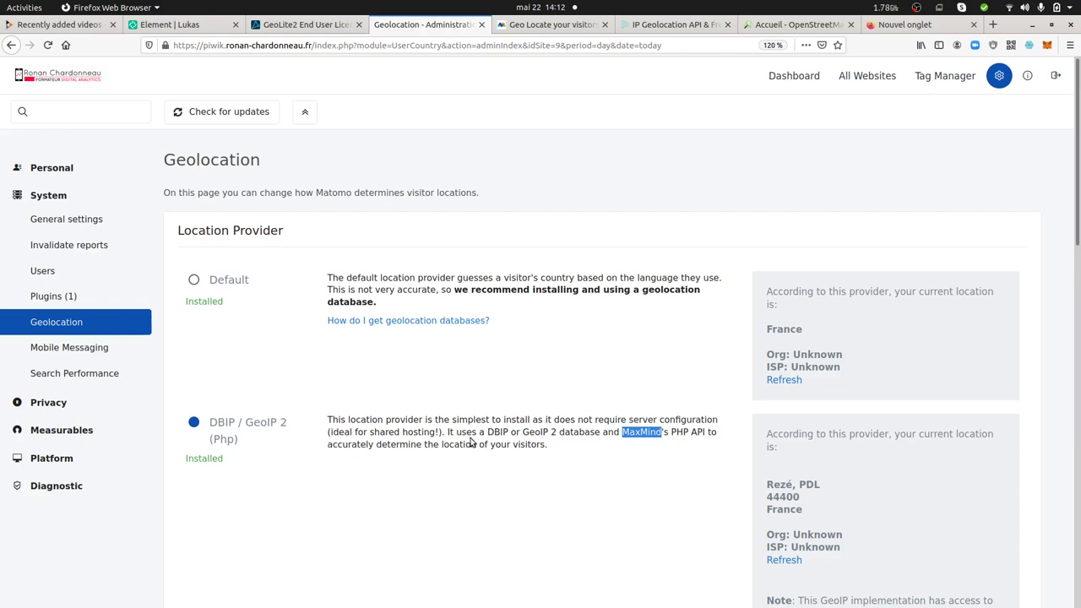
{"action": "left_click_drag", "start_coordinate": [488, 432], "coordinate": [508, 432]}
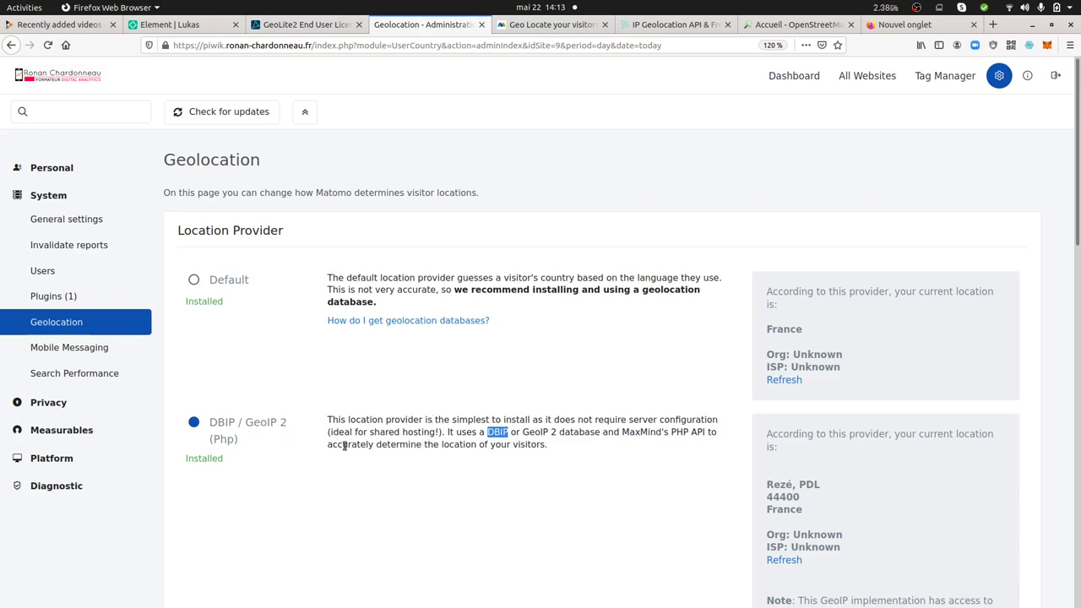
{"action": "scroll", "coordinate": [355, 443], "scroll_direction": "down", "scroll_amount": 5}
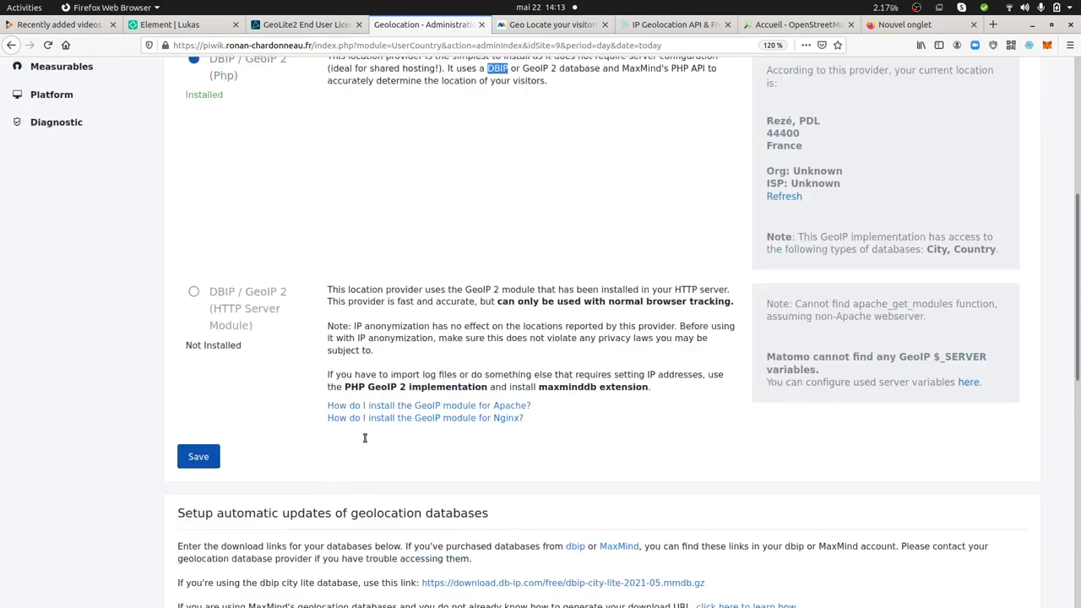
{"action": "scroll", "coordinate": [365, 438], "scroll_direction": "down", "scroll_amount": 3}
{"action": "scroll", "coordinate": [366, 440], "scroll_direction": "down", "scroll_amount": 2}
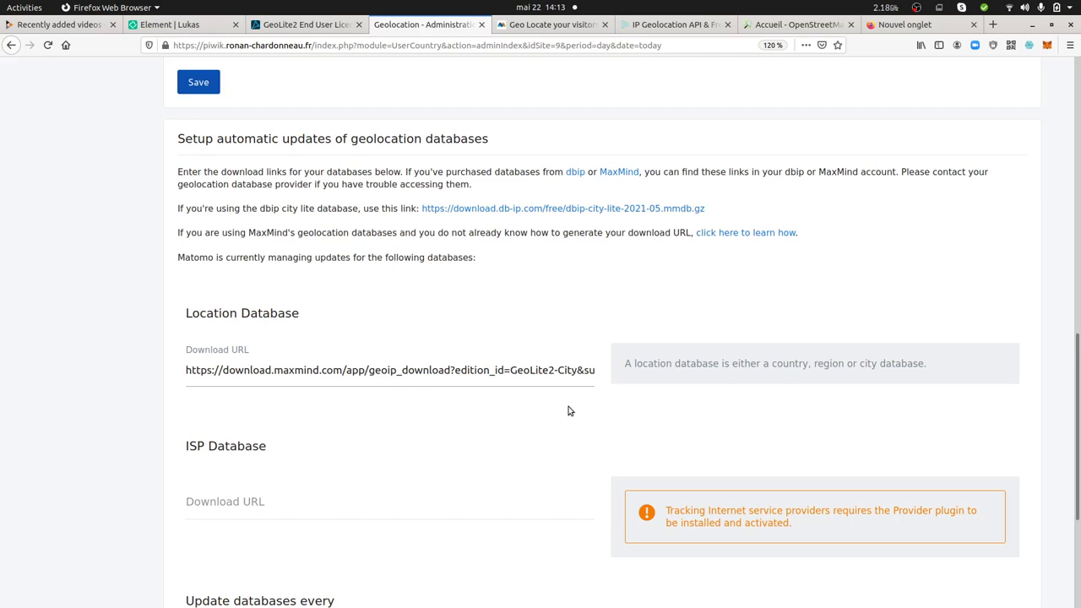
{"action": "scroll", "coordinate": [471, 405], "scroll_direction": "down", "scroll_amount": 5}
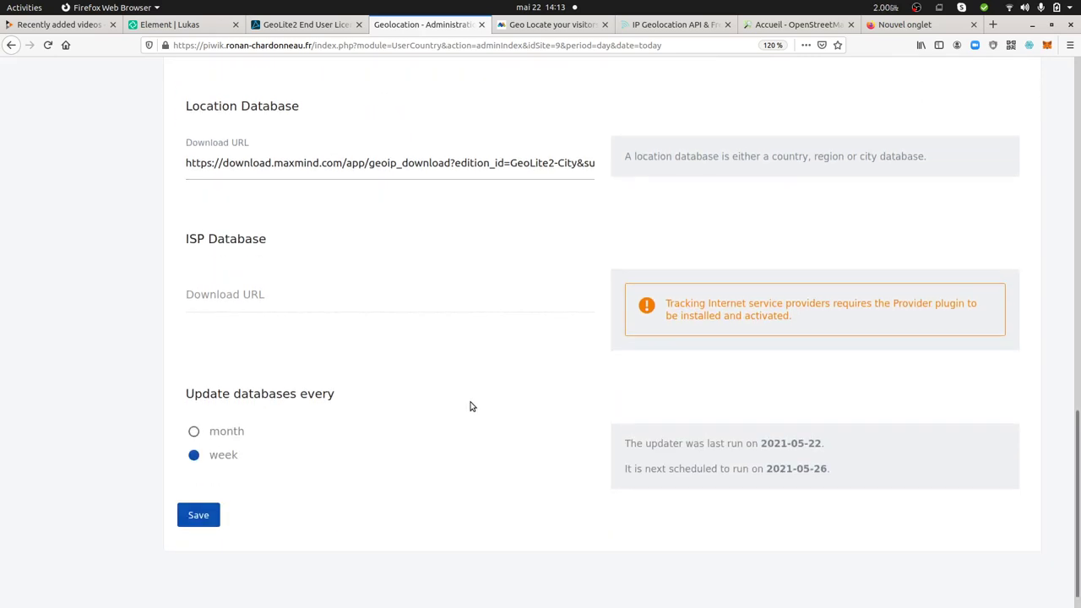
{"action": "scroll", "coordinate": [236, 490], "scroll_direction": "up", "scroll_amount": 3}
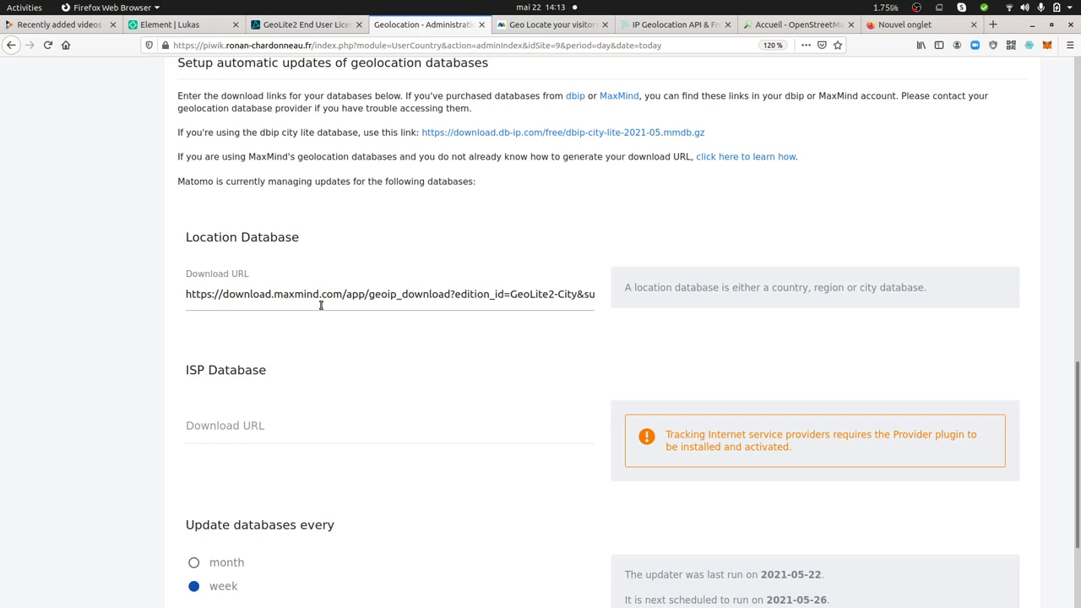
{"action": "scroll", "coordinate": [321, 306], "scroll_direction": "up", "scroll_amount": 3}
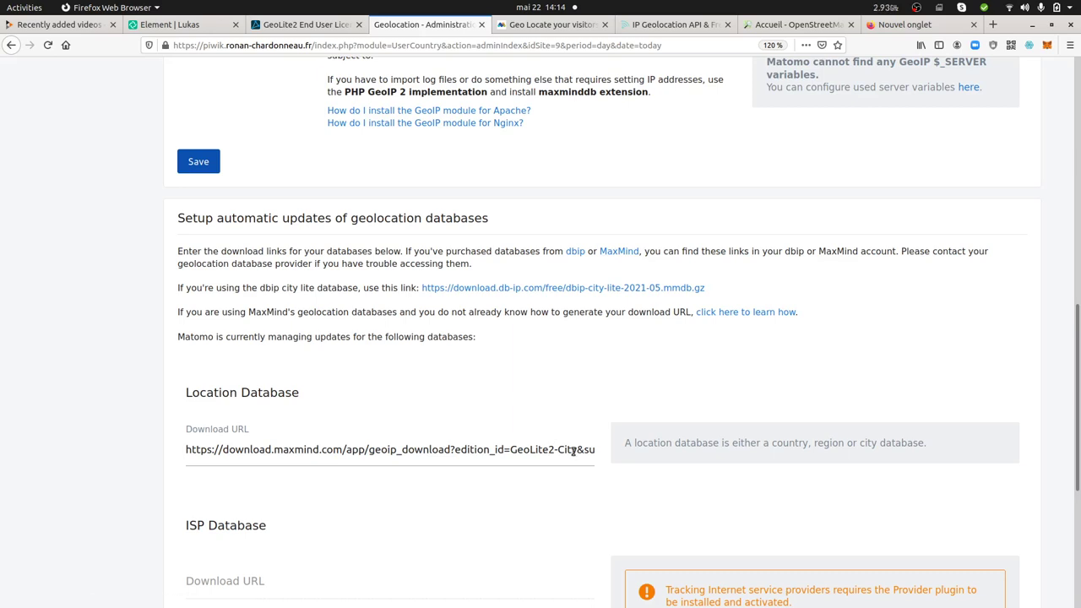
Step: Switch back to the GeoLite2 End User License Agreement tab
{"action": "left_click", "coordinate": [288, 26]}
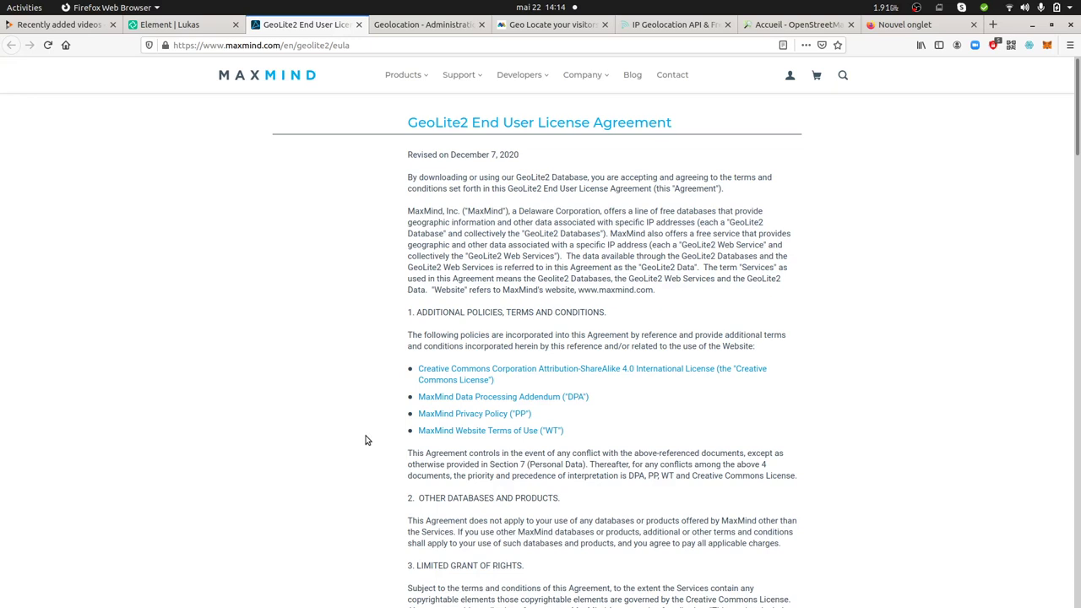